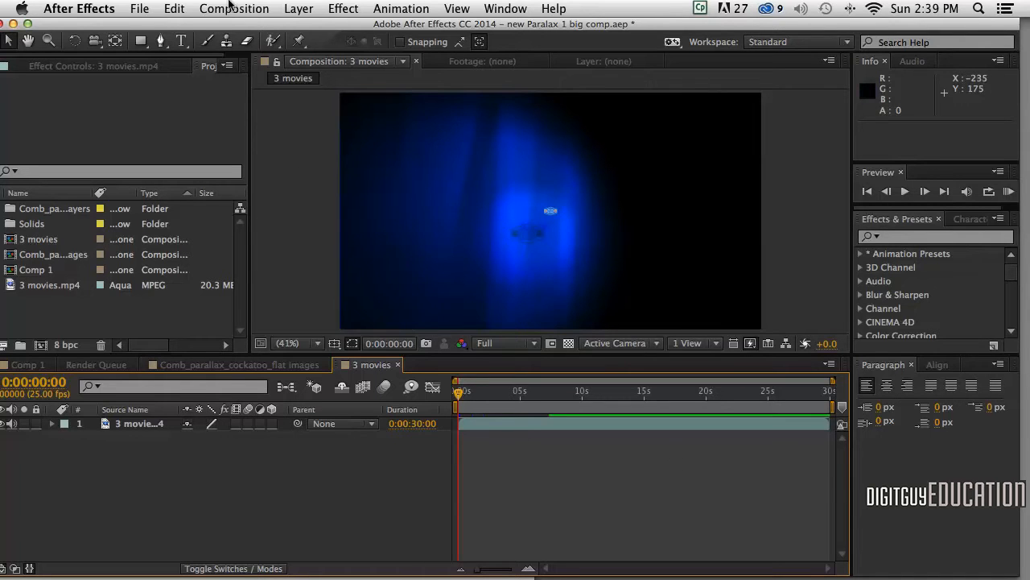
Step: Add the 3 movies composition to the render queue
key("space")
left_click_drag(530, 394, 435, 388)
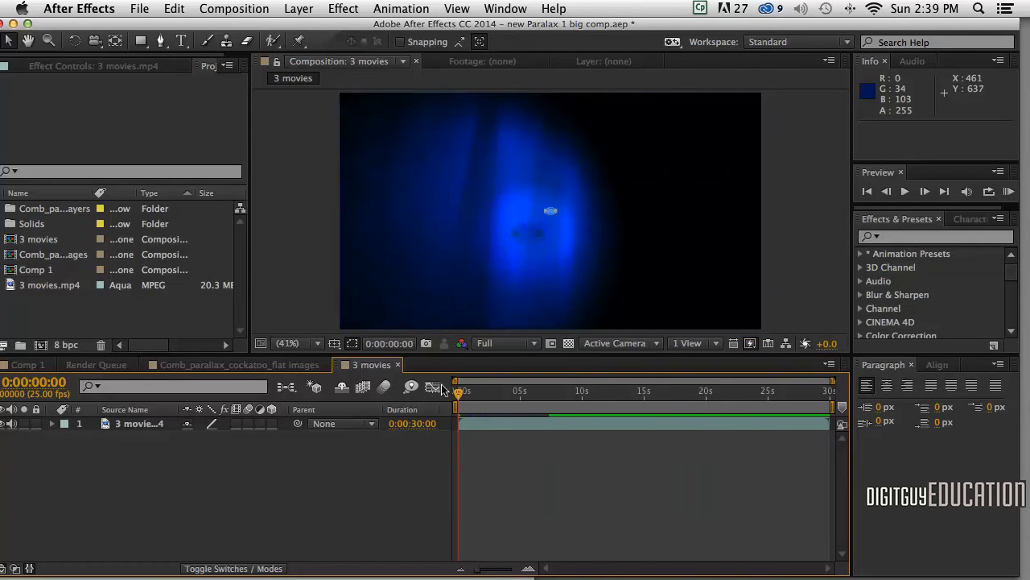
left_click(227, 11)
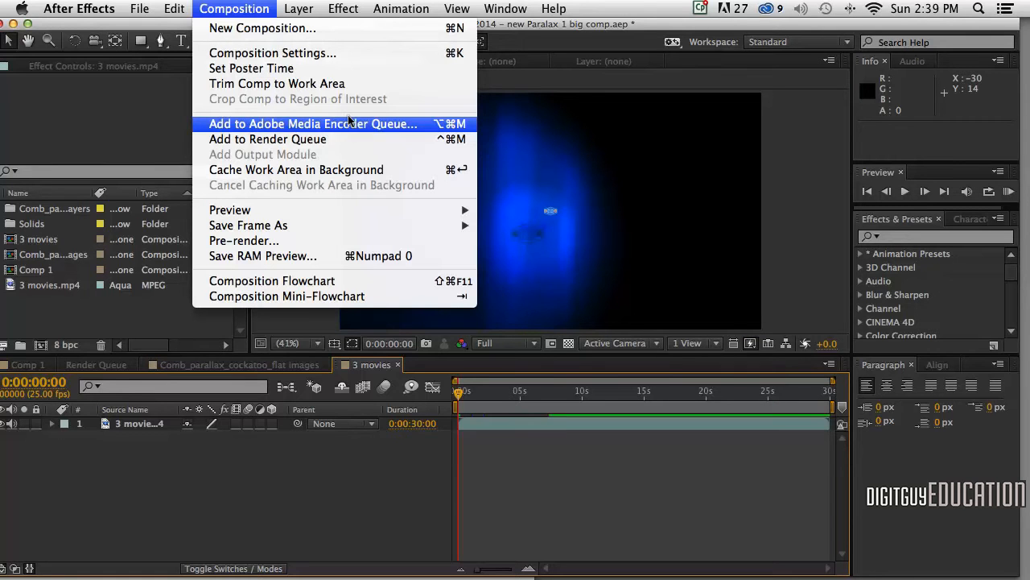
left_click(242, 140)
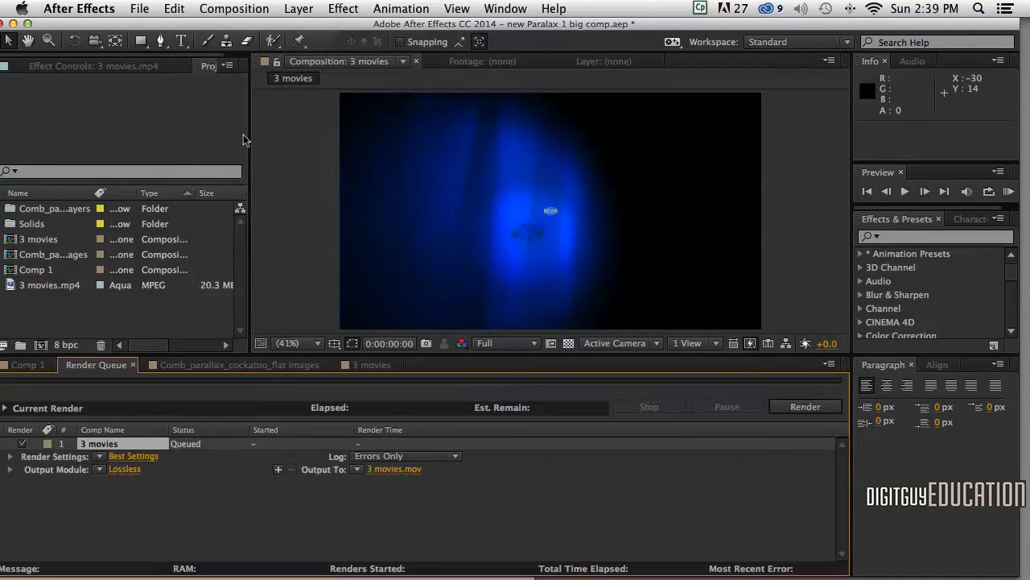
Step: Configure the queued item's output module as QuickTime with the Animation codec at quality 100
left_click(125, 469)
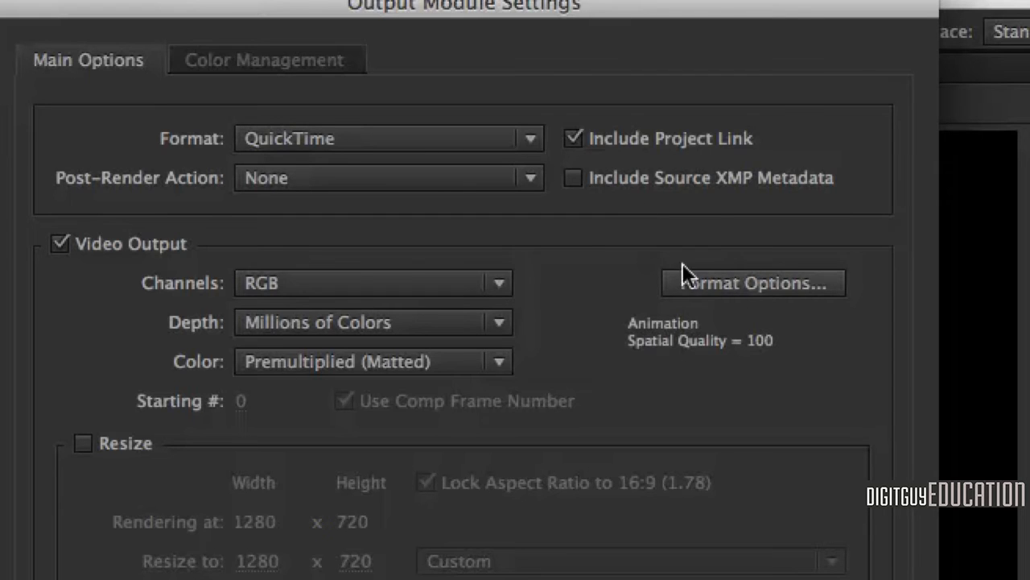
left_click(736, 278)
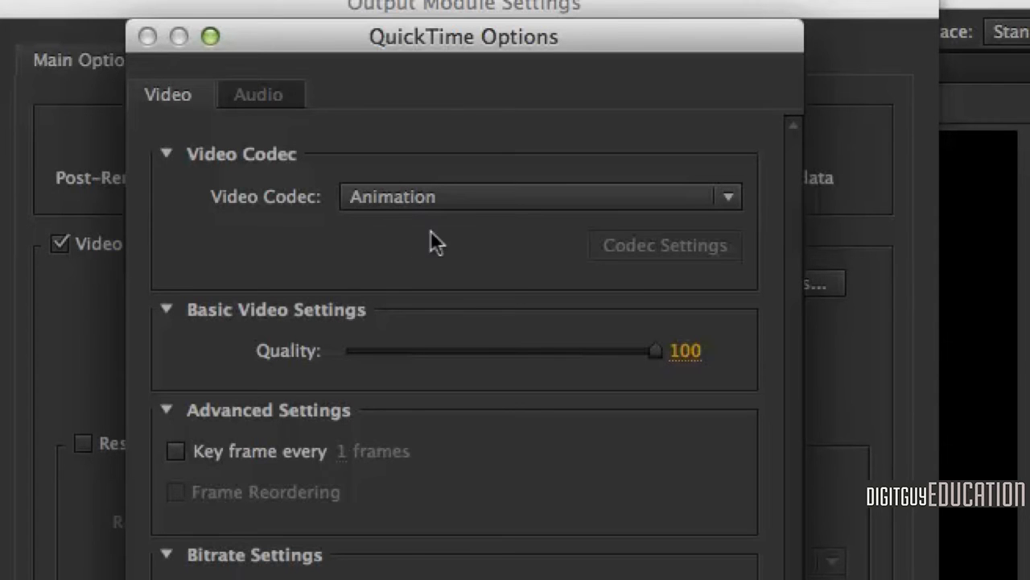
left_click_drag(343, 28, 332, 8)
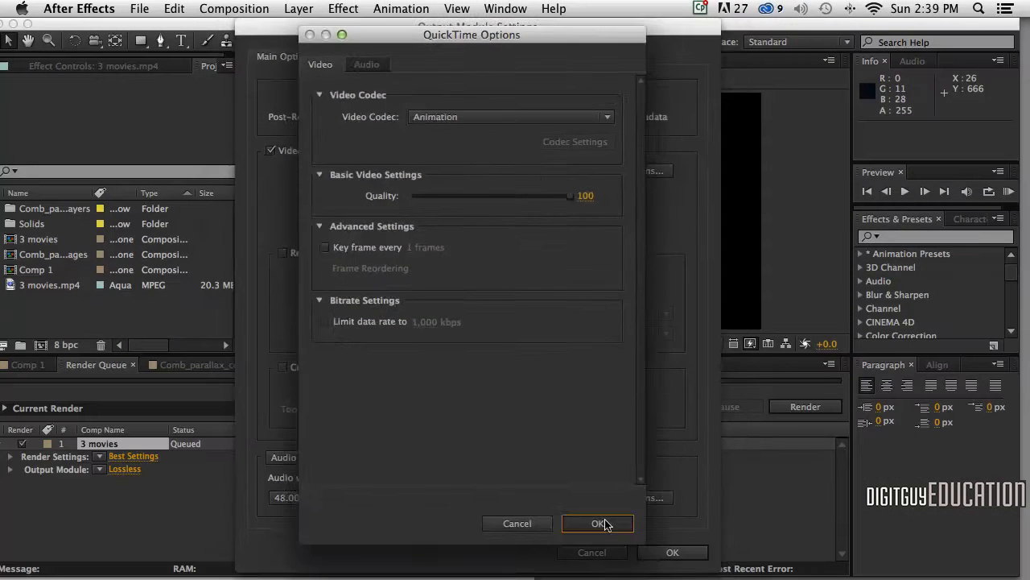
left_click(600, 524)
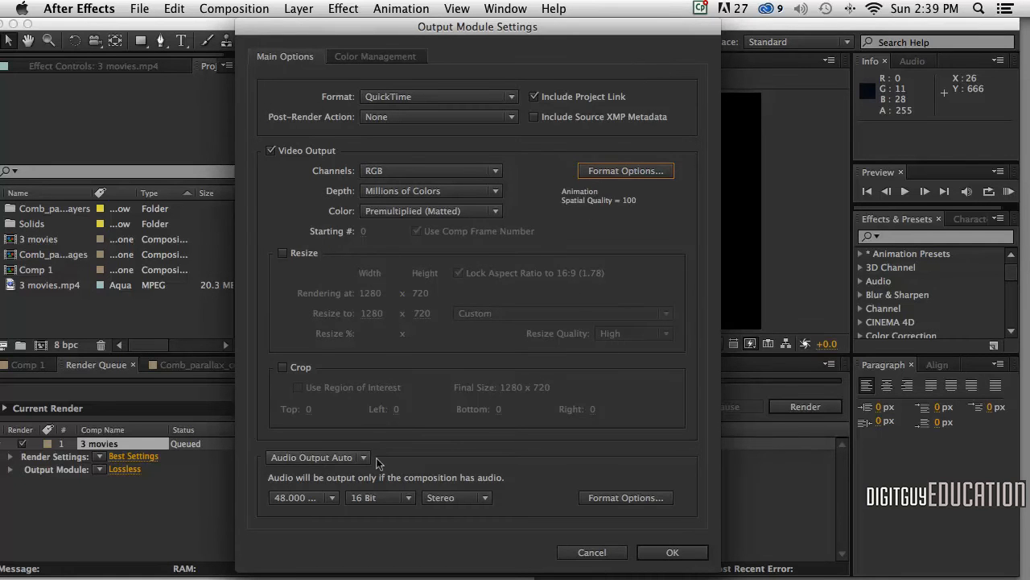
left_click(673, 552)
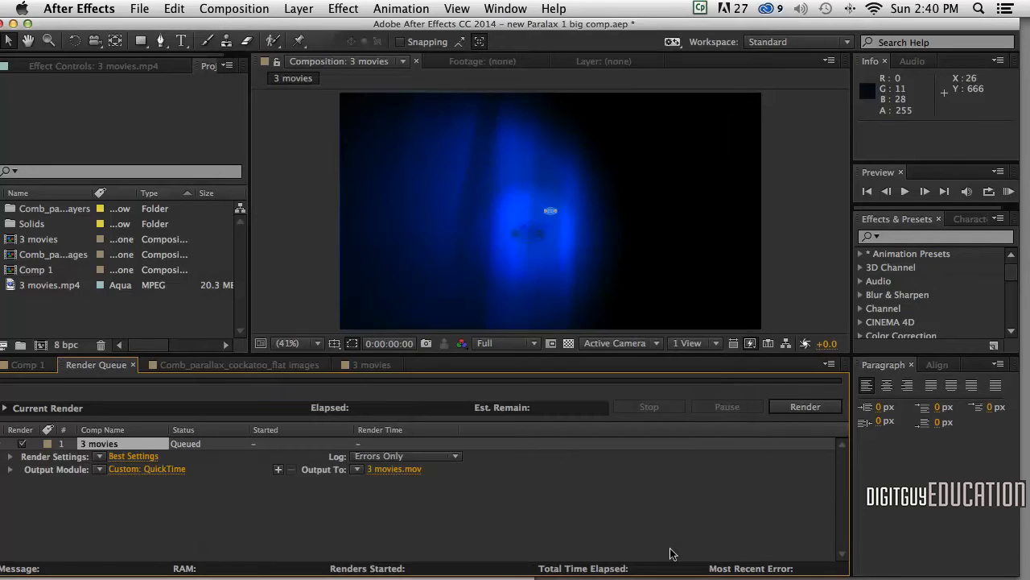
Step: Set the output file to mymovie_animation on the Desktop and render the queued composition
left_click(394, 468)
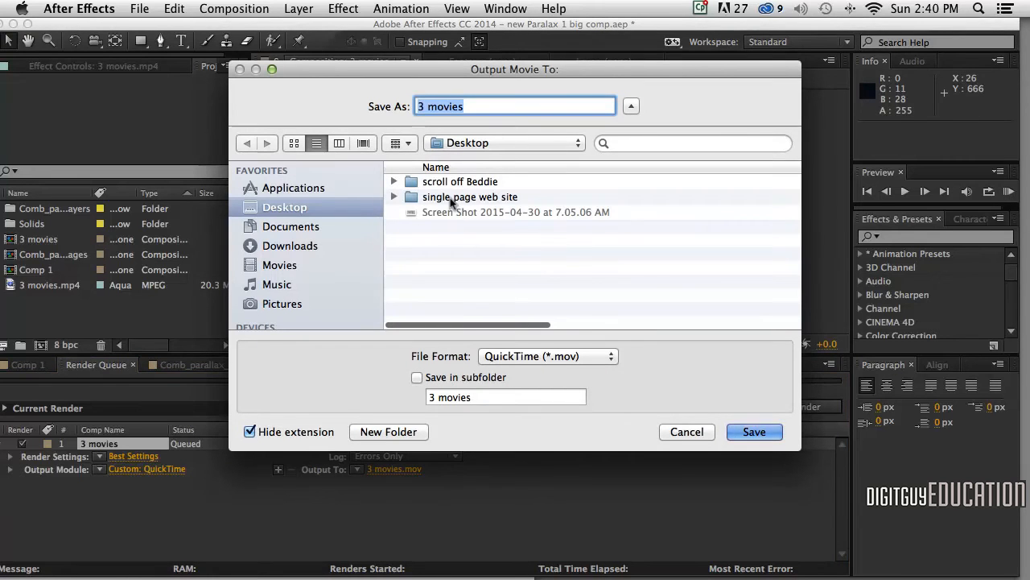
type("mymovie")
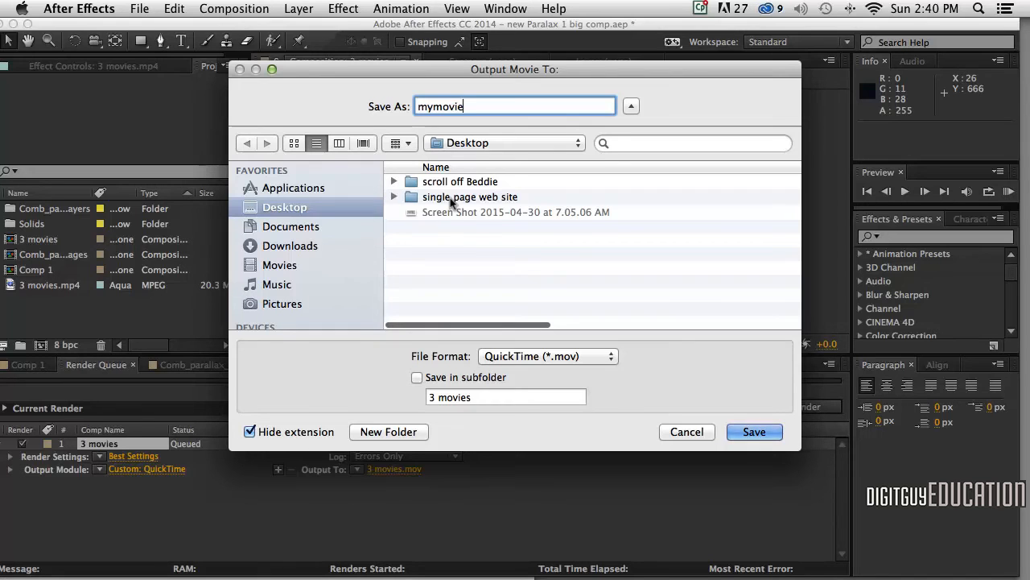
type("_animation")
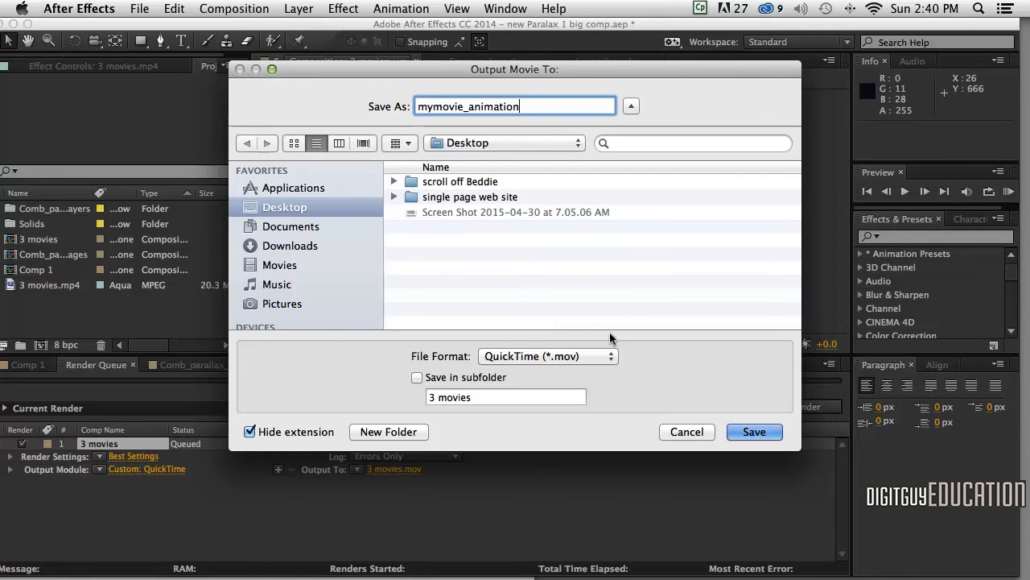
left_click(753, 431)
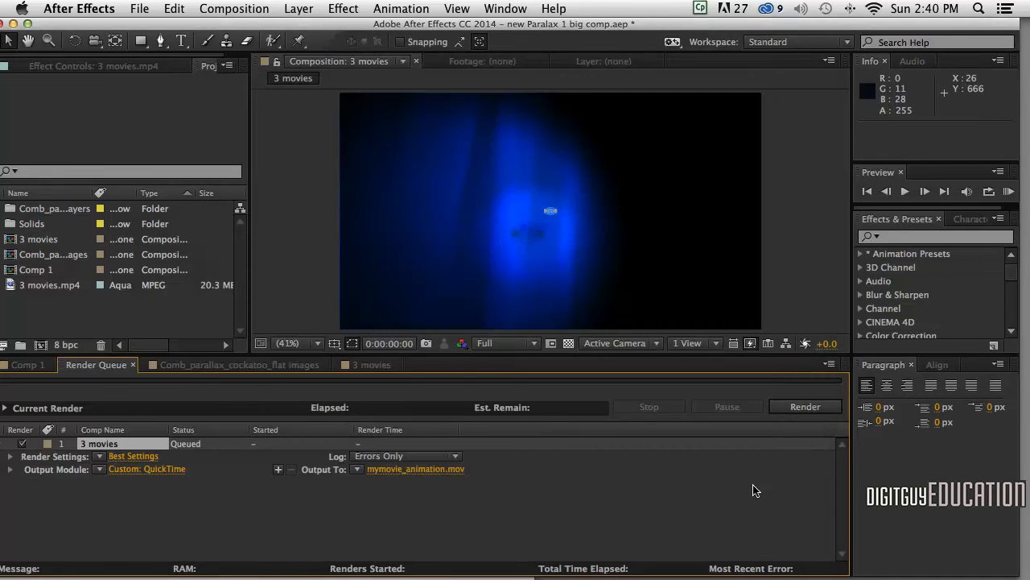
left_click(803, 406)
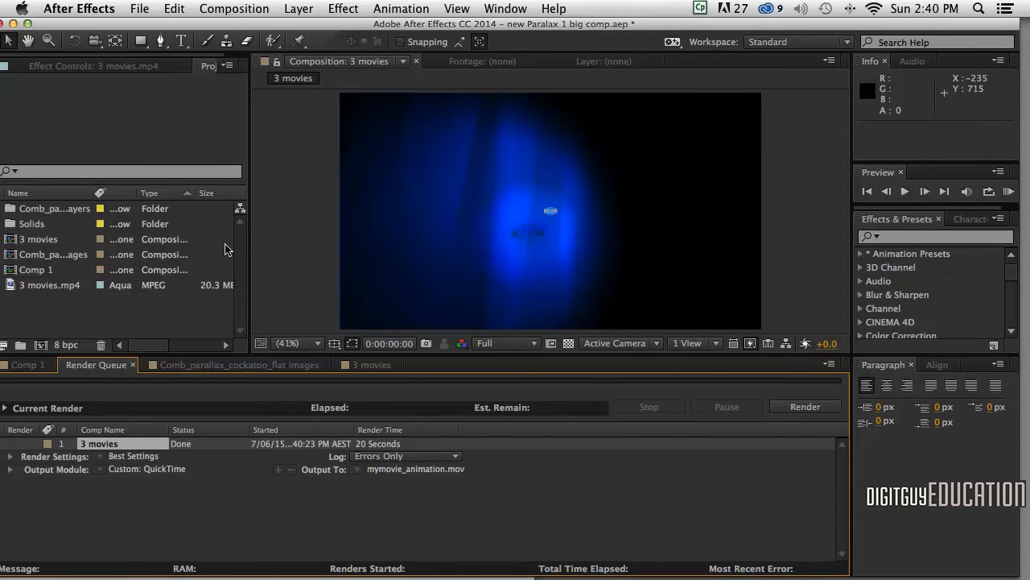
Step: Return to the 3 movies composition and add it to the render queue a second time
left_click(363, 366)
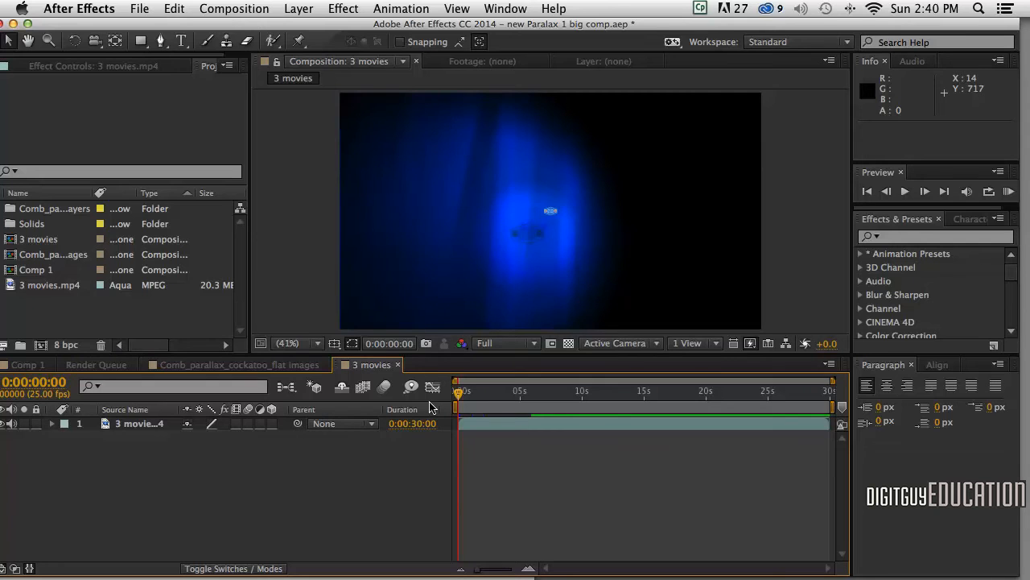
left_click(228, 8)
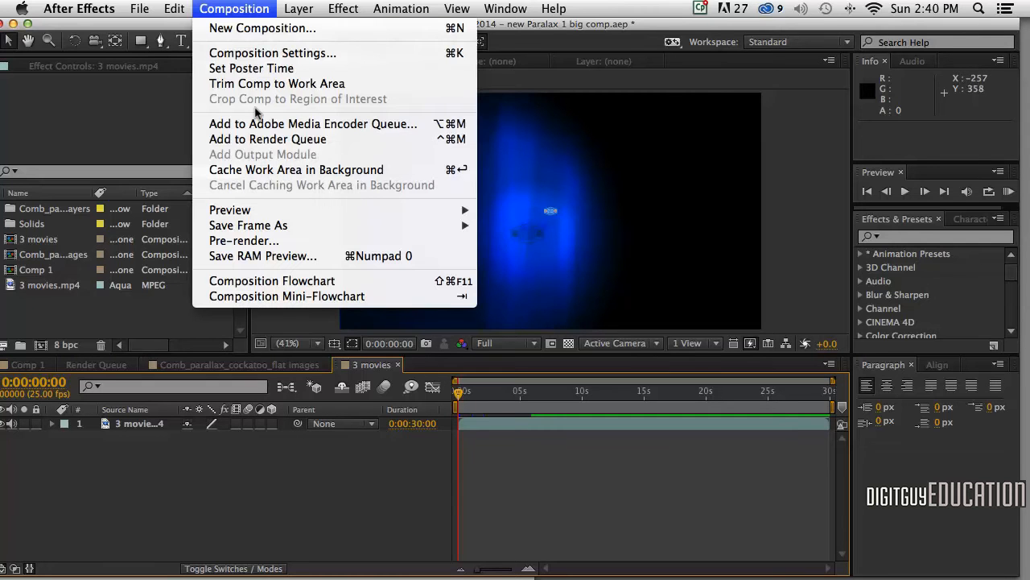
left_click(262, 140)
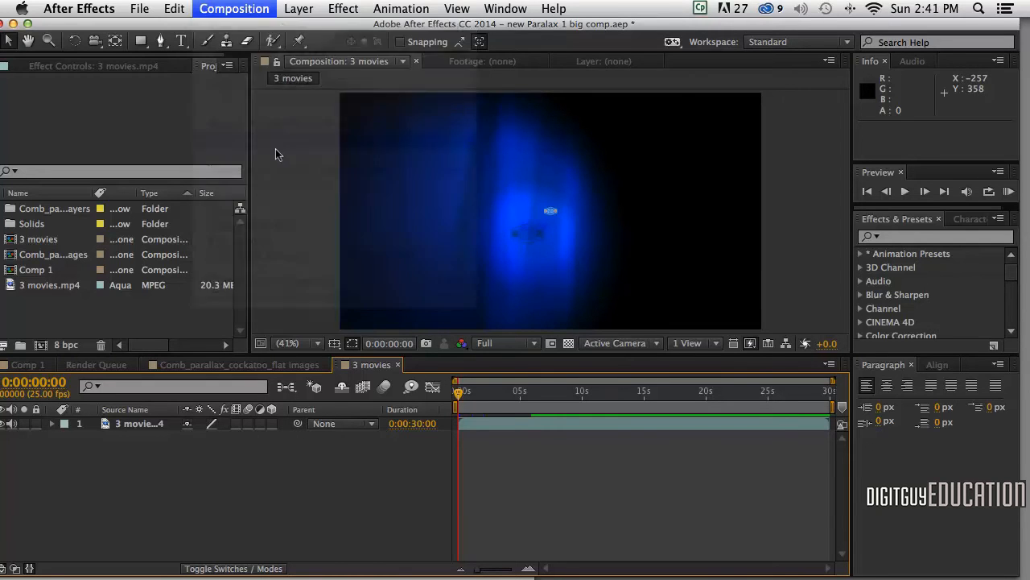
Step: Configure the second queue item's output module as QuickTime with the H.264 video codec at quality 100
left_click(121, 508)
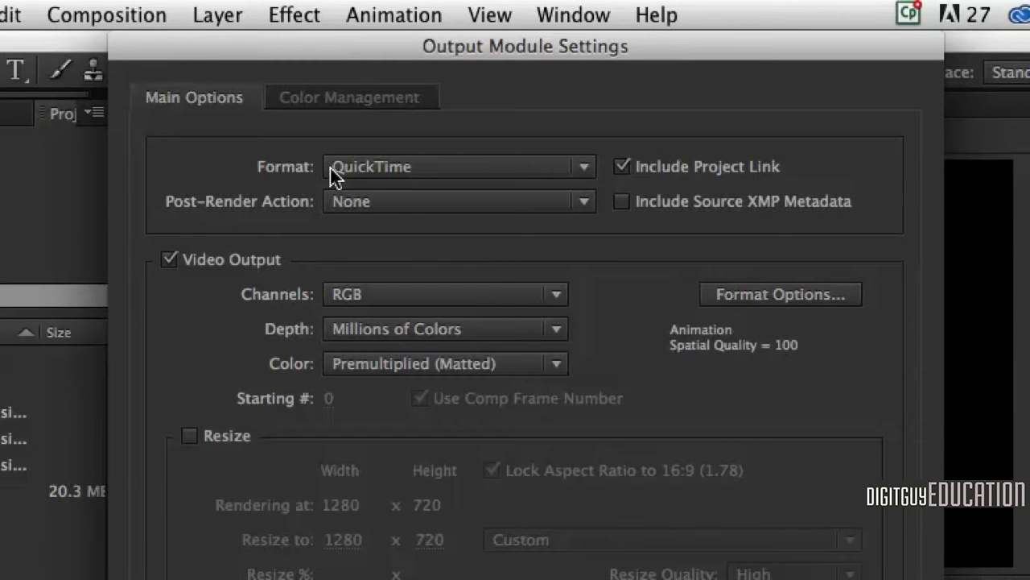
left_click(748, 295)
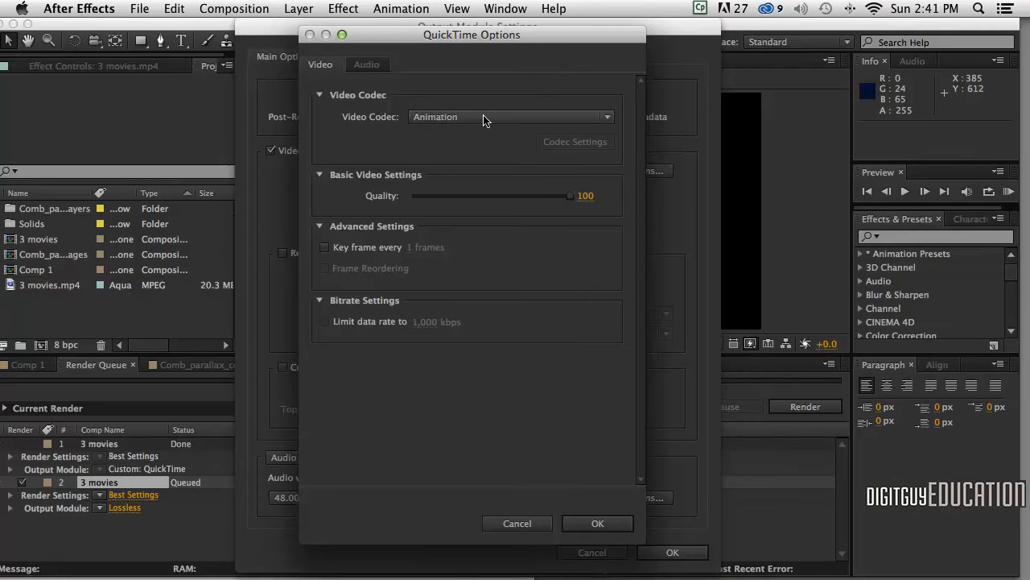
left_click(494, 135)
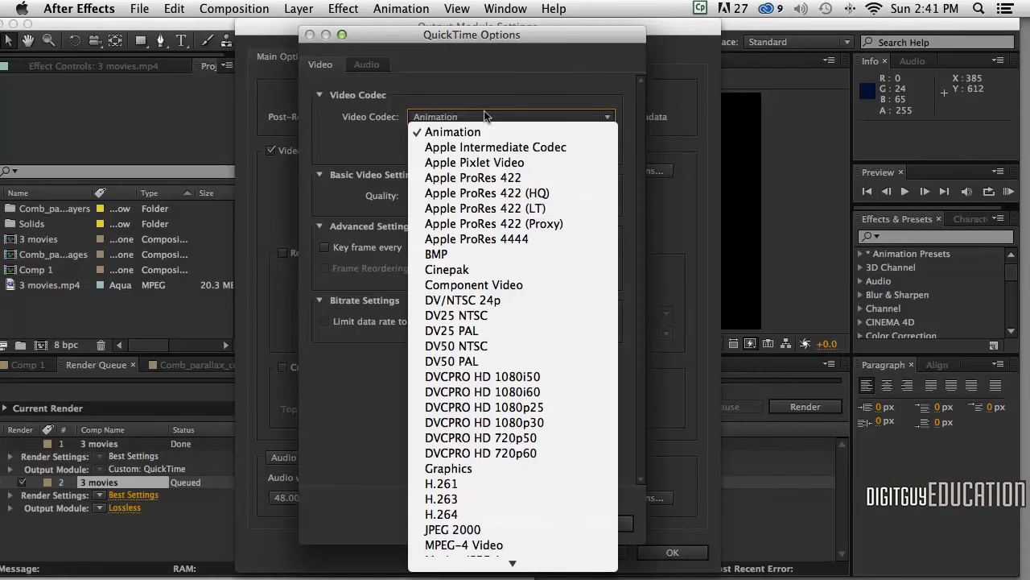
left_click(497, 515)
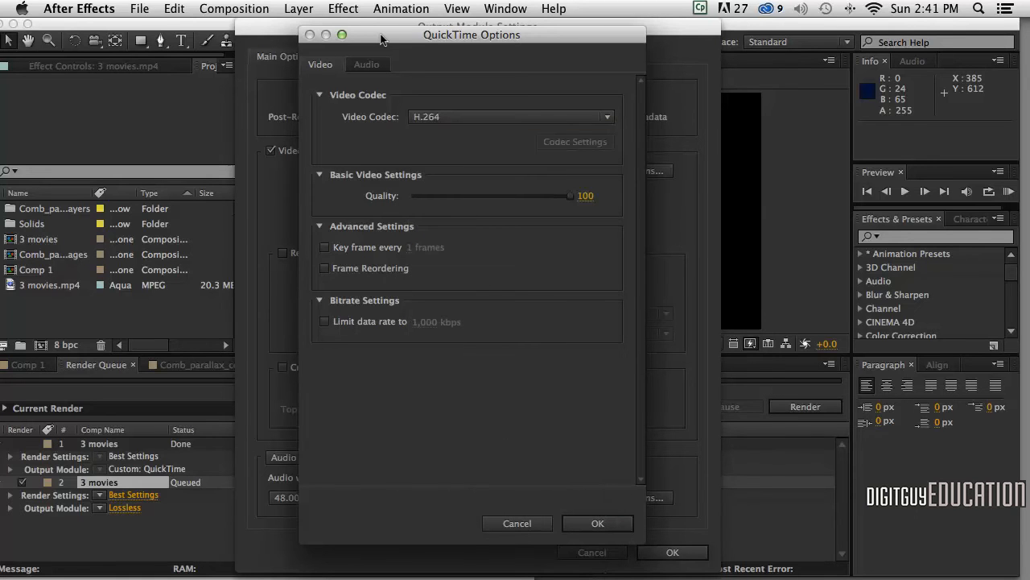
left_click_drag(382, 37, 384, 31)
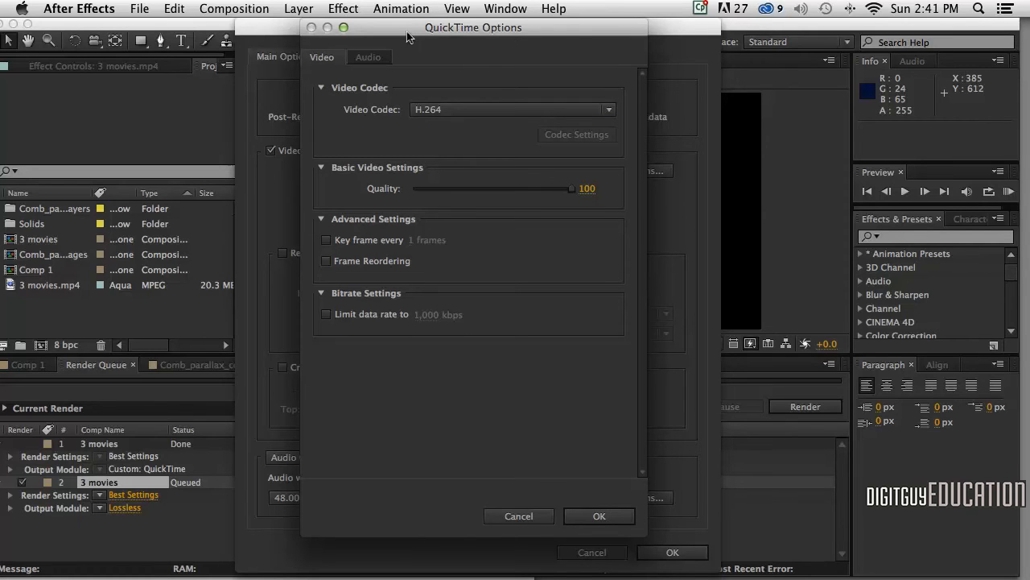
left_click_drag(411, 31, 386, 30)
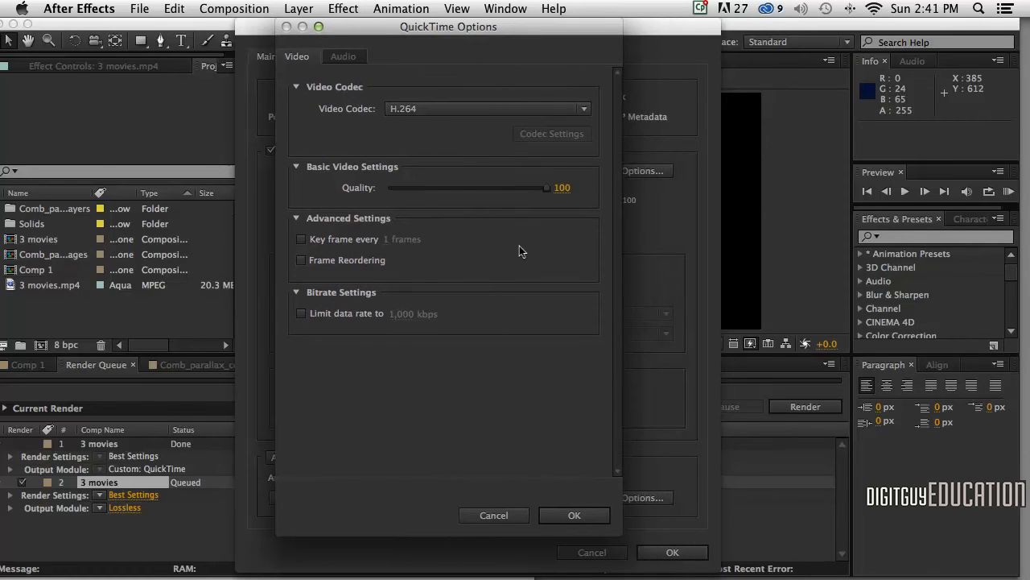
left_click(571, 514)
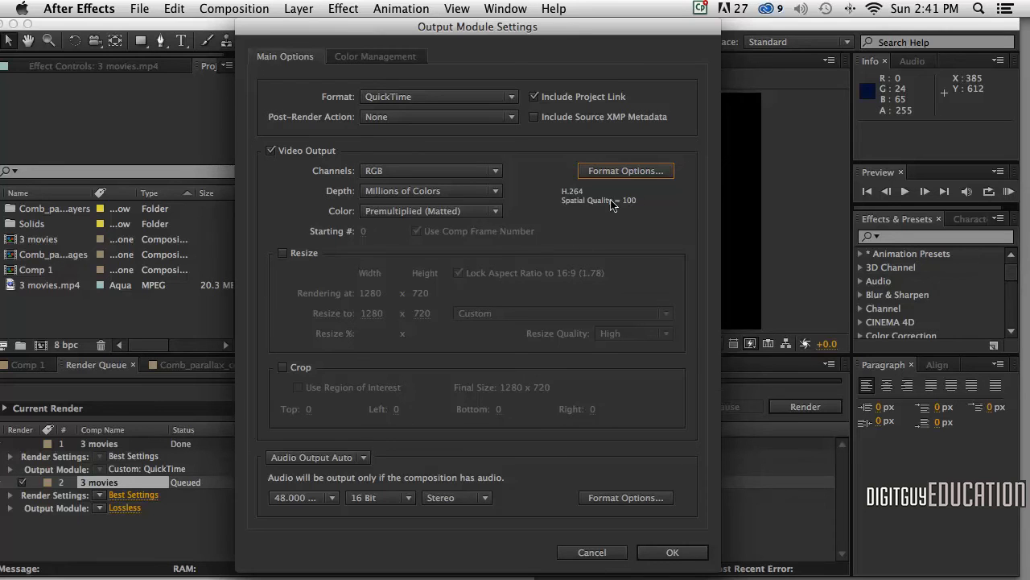
left_click(668, 552)
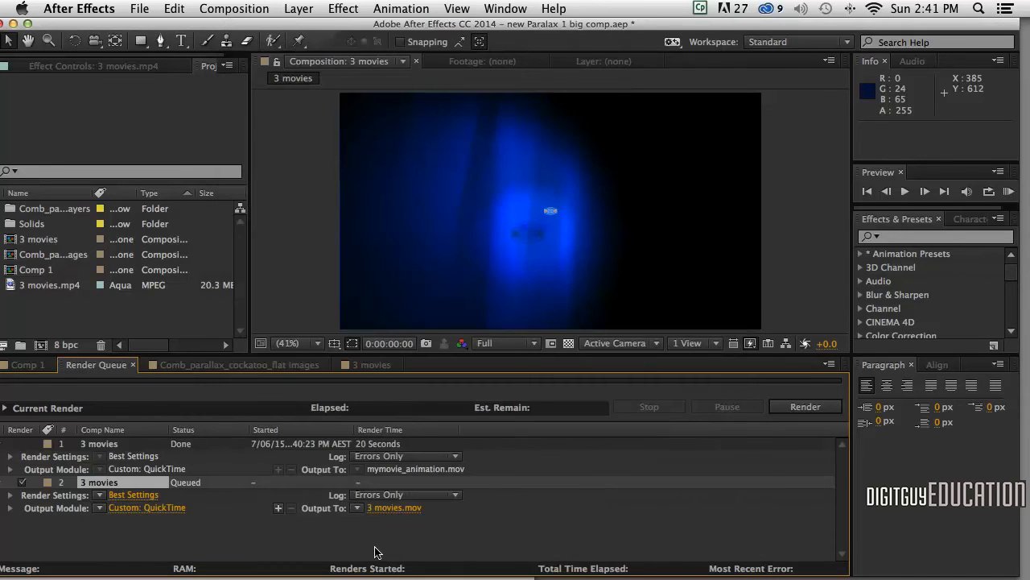
Step: Set the second item's output file to mymovie_h264 on the Desktop and render it
left_click(393, 507)
left_click(456, 181)
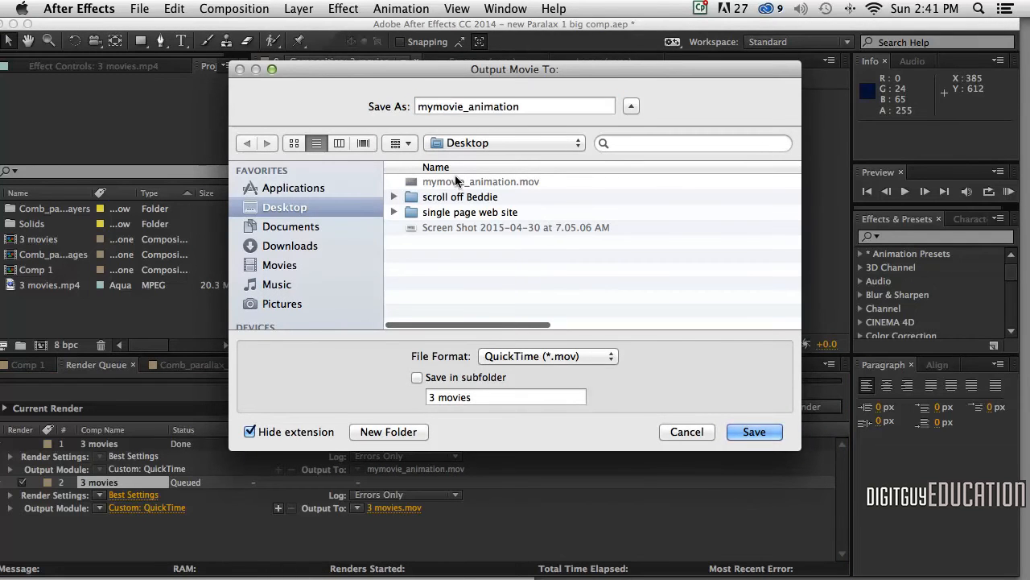
left_click_drag(468, 103, 535, 100)
type("h")
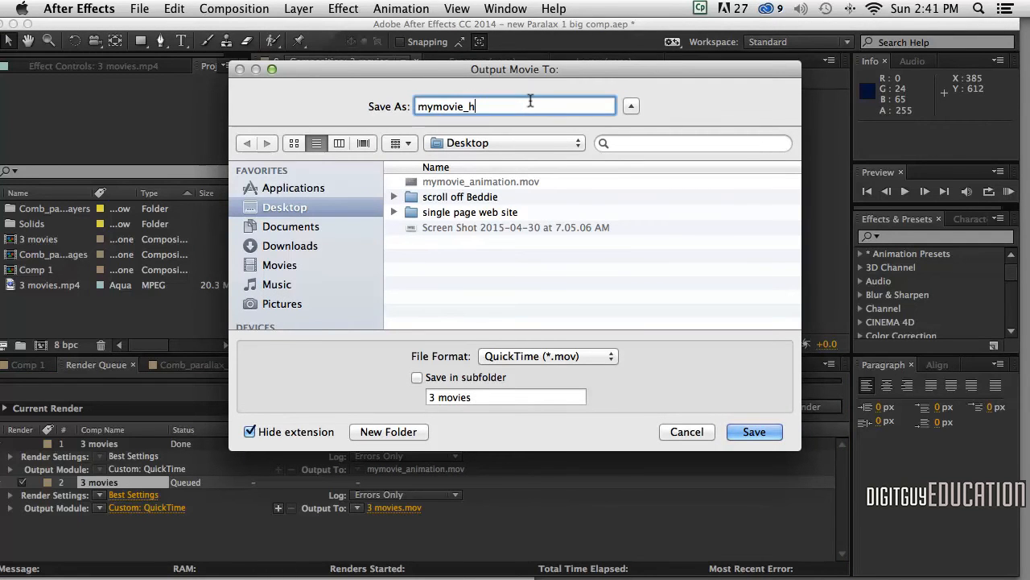
type("264")
left_click(753, 433)
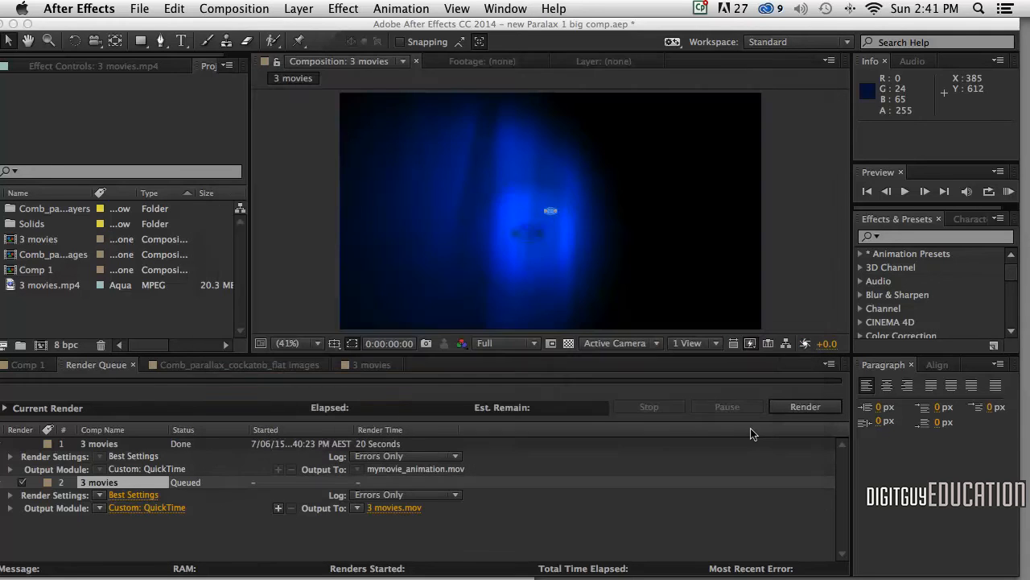
left_click(806, 406)
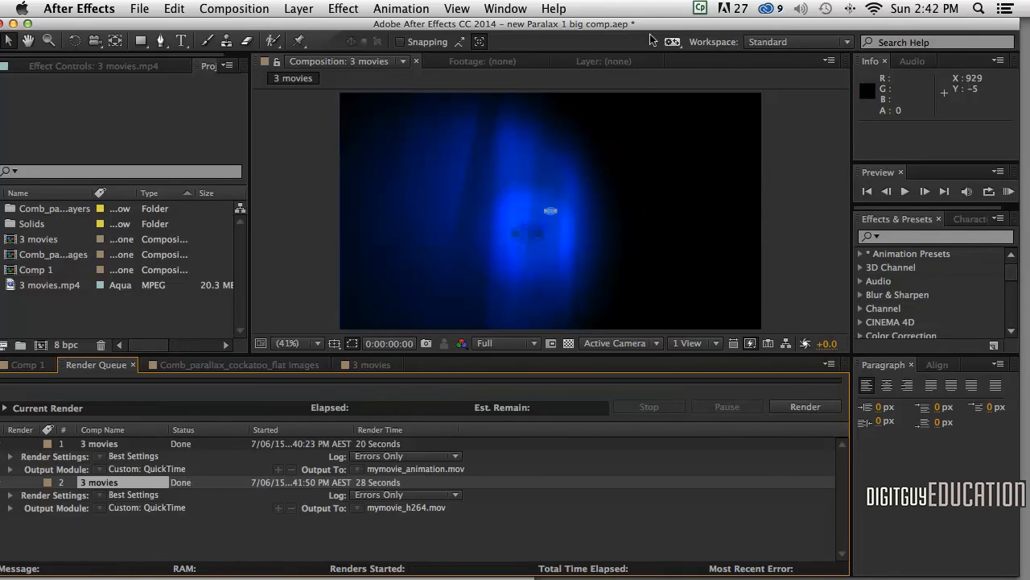
Step: Switch to the Finder desktop and show the file information for mymovie_animation.mov and mymovie_h264.mov
left_click_drag(648, 26, 397, 6)
left_click(869, 255)
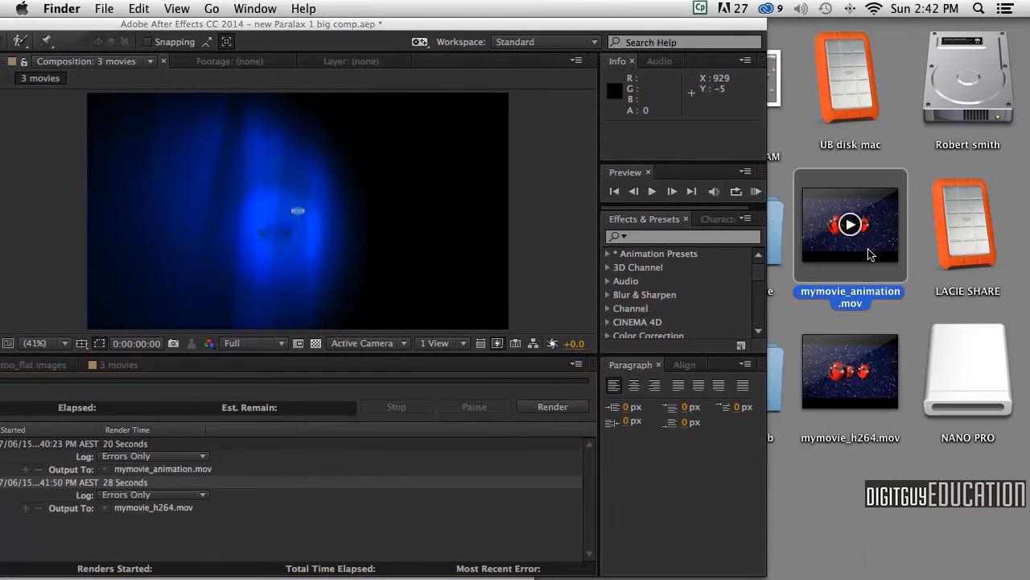
key("super+i")
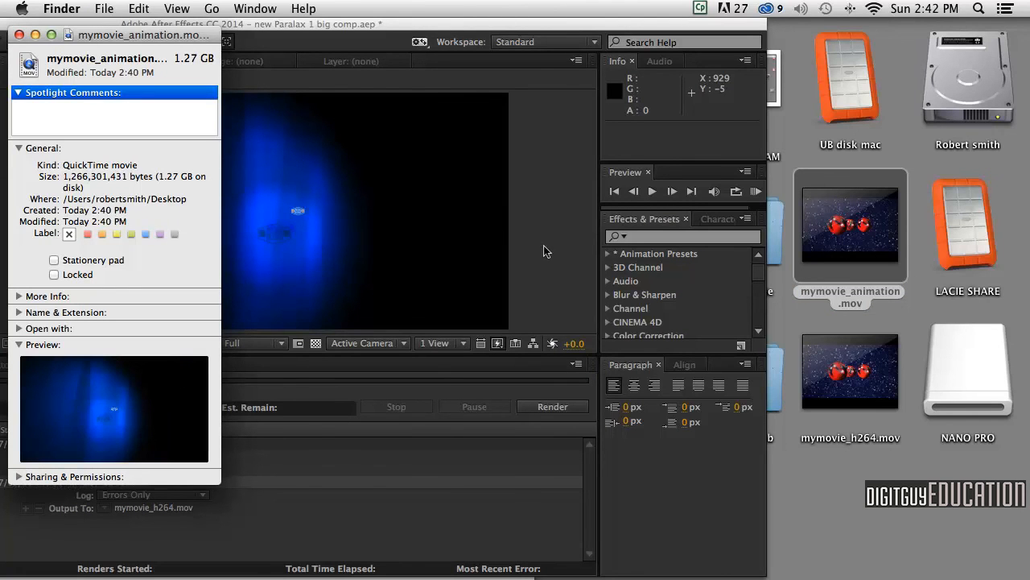
mouse_move(852, 271)
left_click(875, 395)
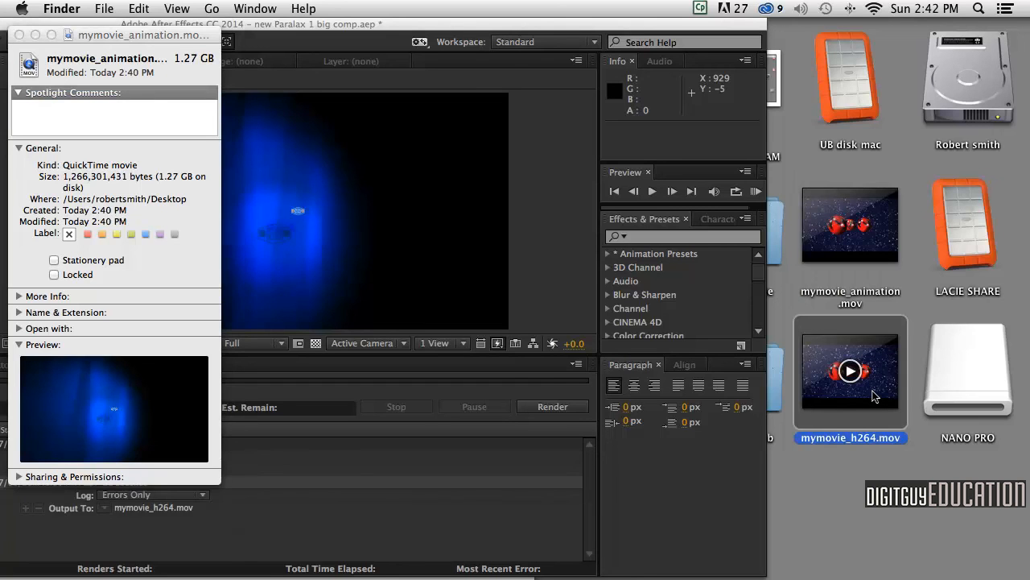
key("super+i")
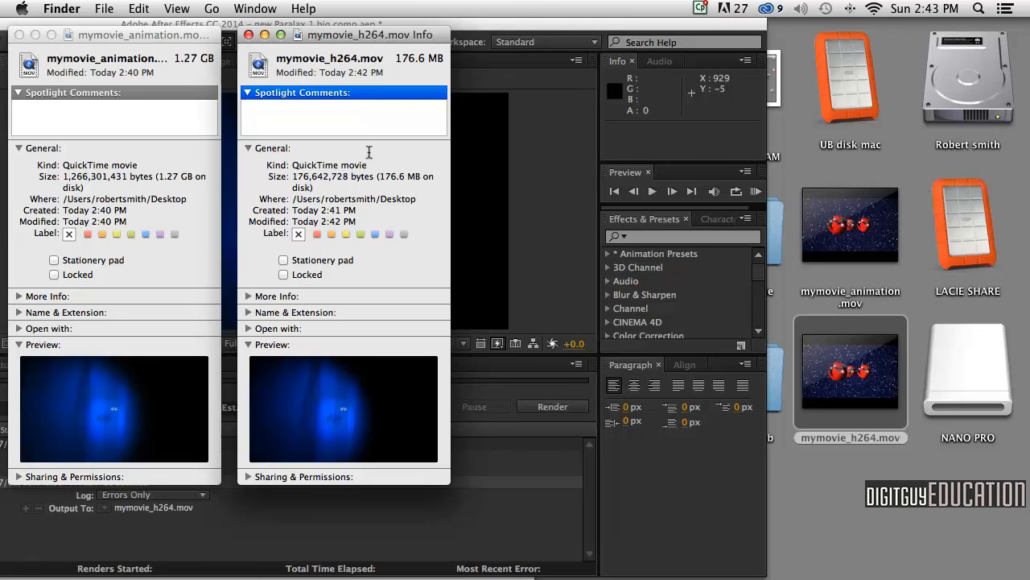
Step: Place the two movies' info windows side by side to compare their file sizes
left_click_drag(438, 40, 570, 50)
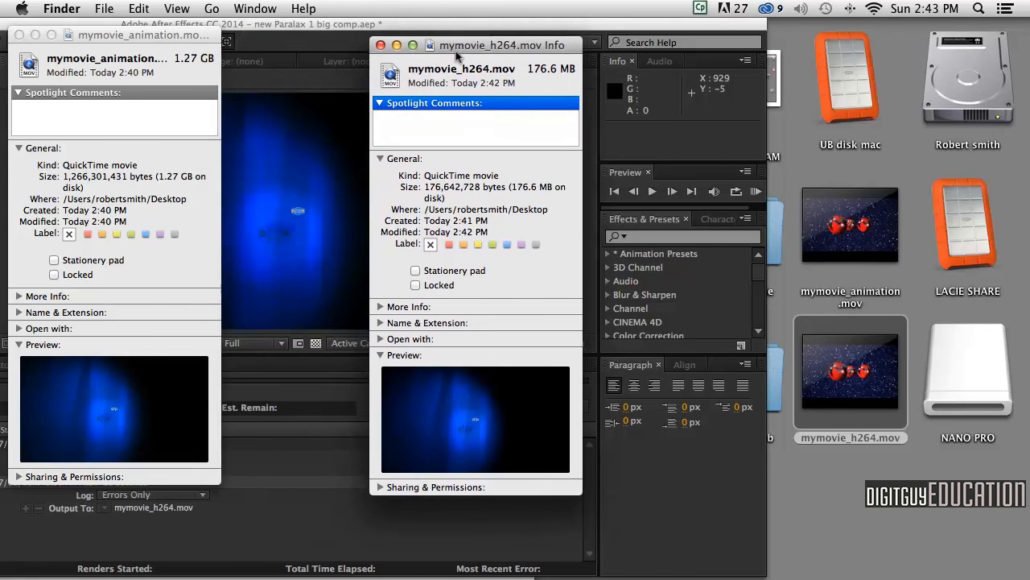
left_click_drag(214, 34, 341, 44)
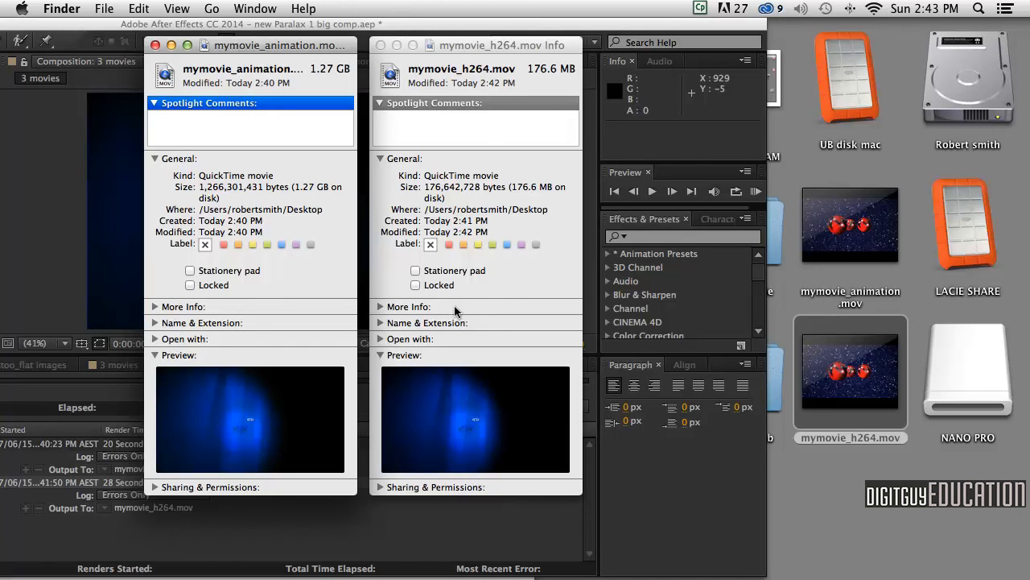
mouse_move(277, 577)
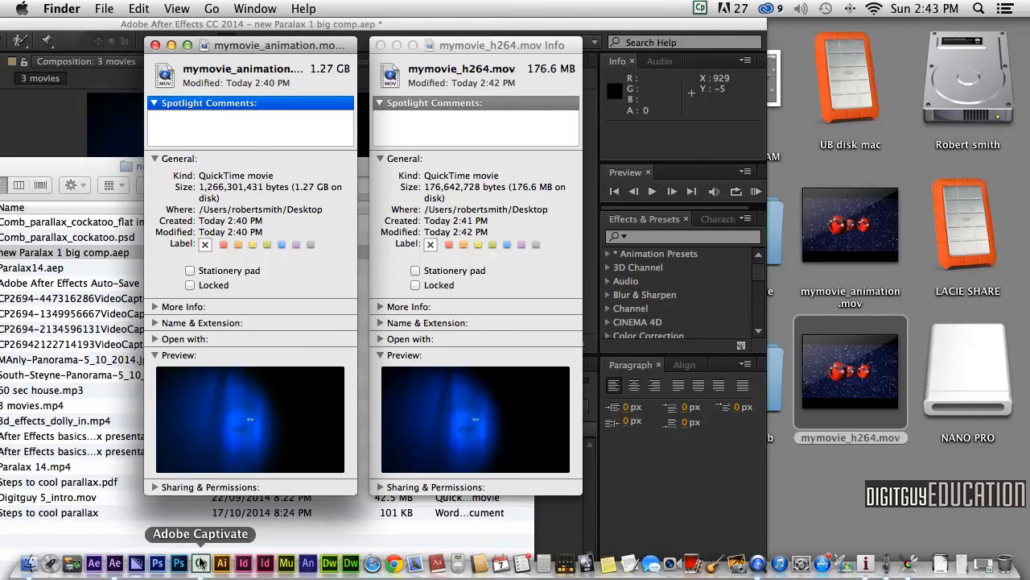